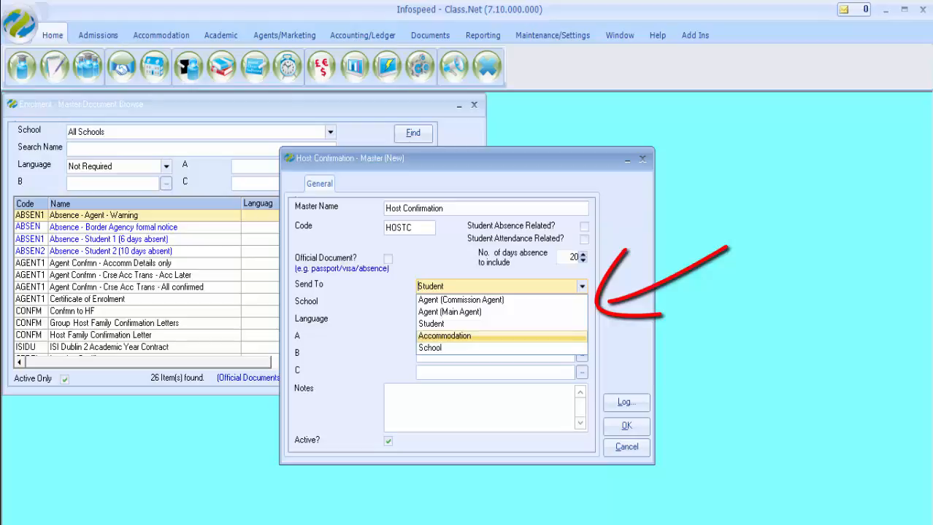
- Set the Host Confirmation master document's recipient to Accommodation and save the new master
click(445, 336)
click(630, 423)
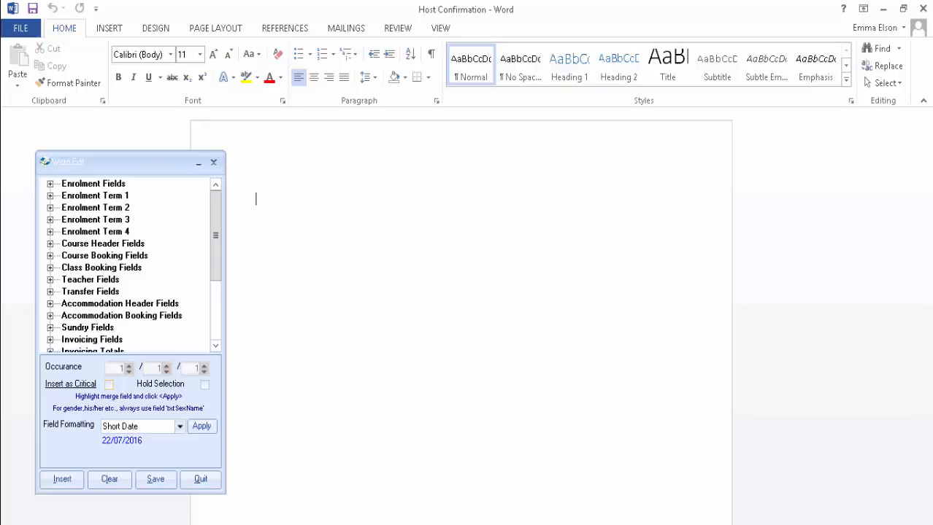
- Browse the merge fields down to Accommodation-Booking-Host within Accommodation Booking Fields, and select txtForename and txtSurname
click(49, 184)
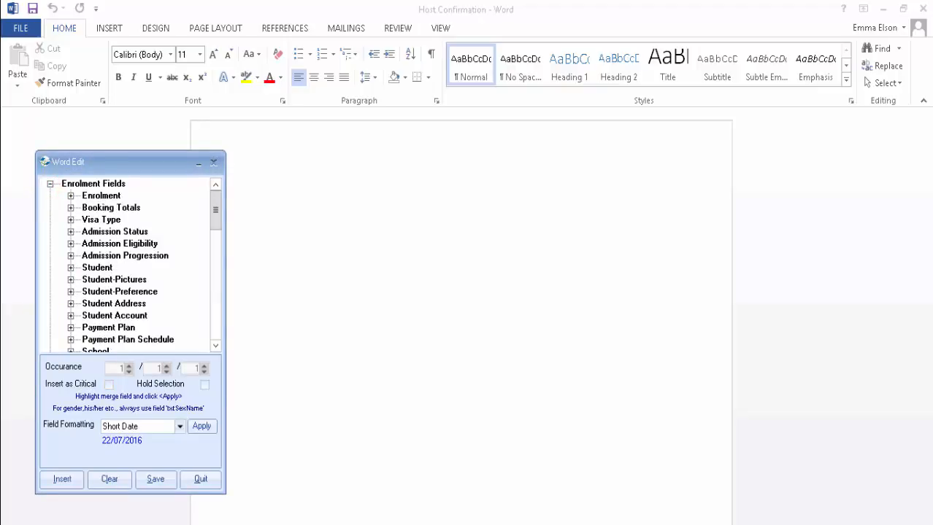
click(50, 184)
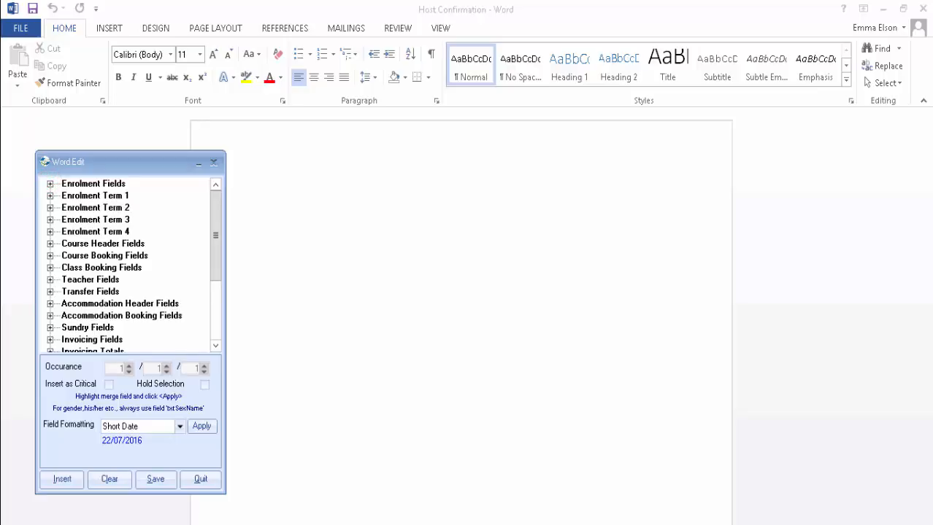
click(49, 303)
click(48, 256)
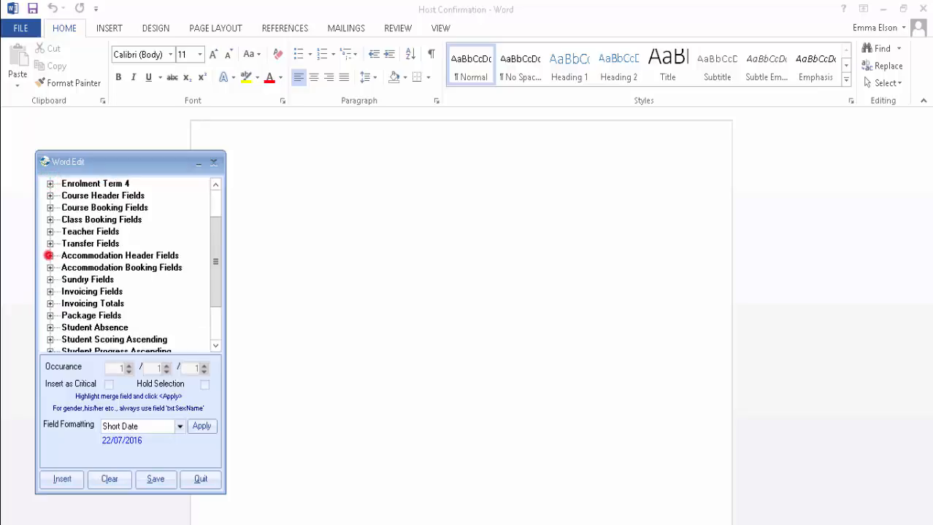
click(50, 267)
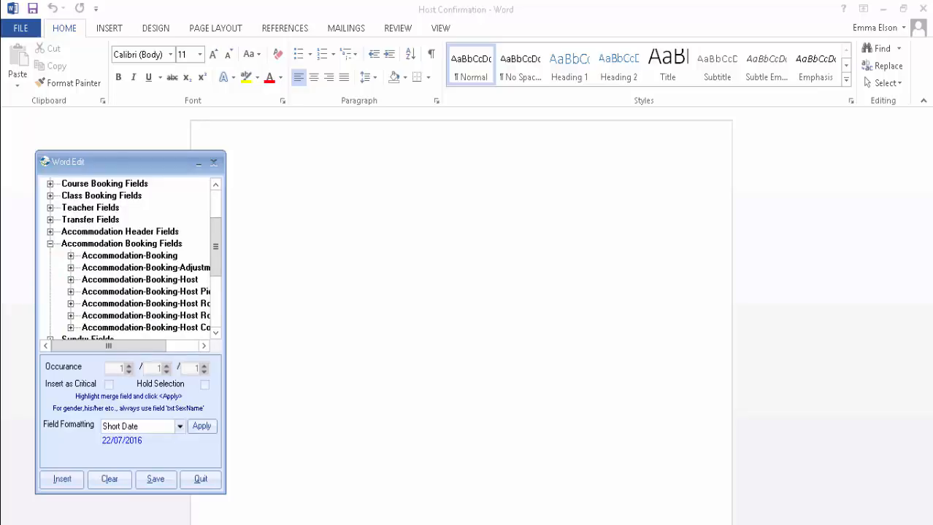
click(70, 280)
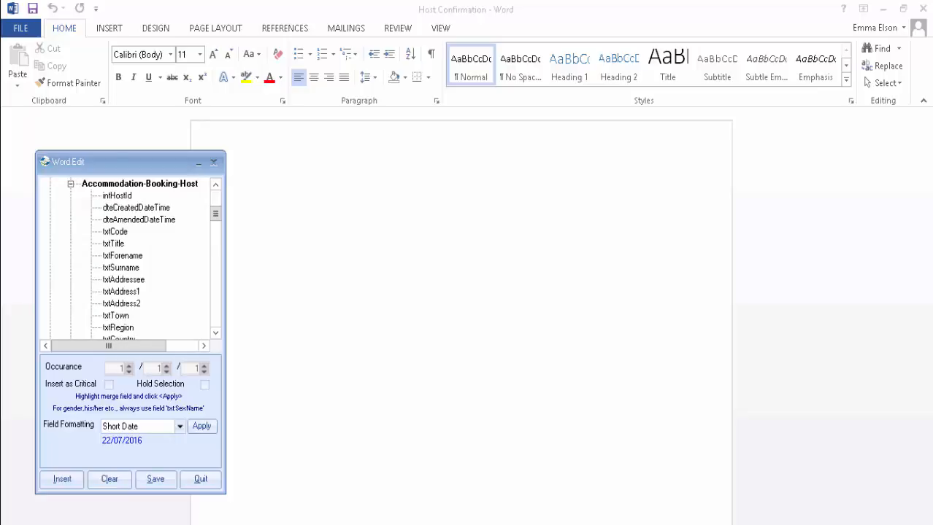
click(125, 256)
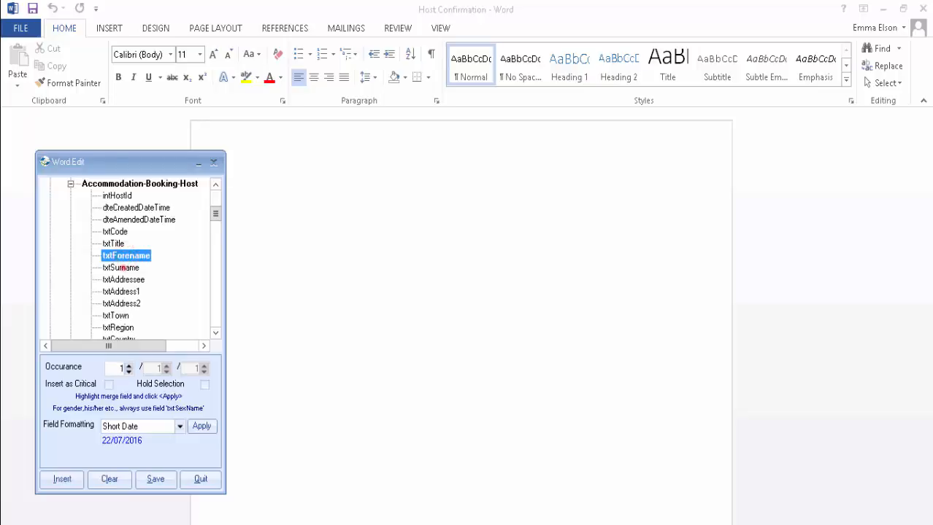
click(122, 268)
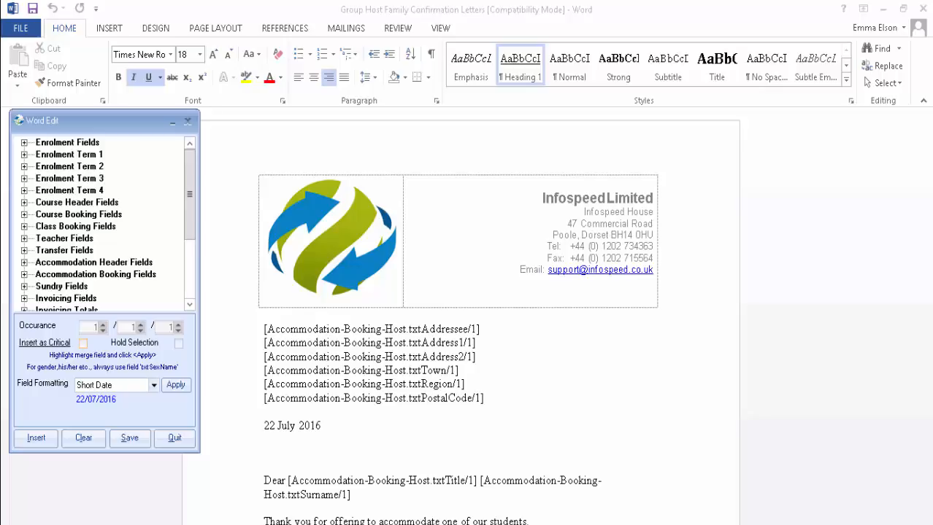
- Review the merge fields and wording of the Group Host Family Confirmation Letters document
click(697, 375)
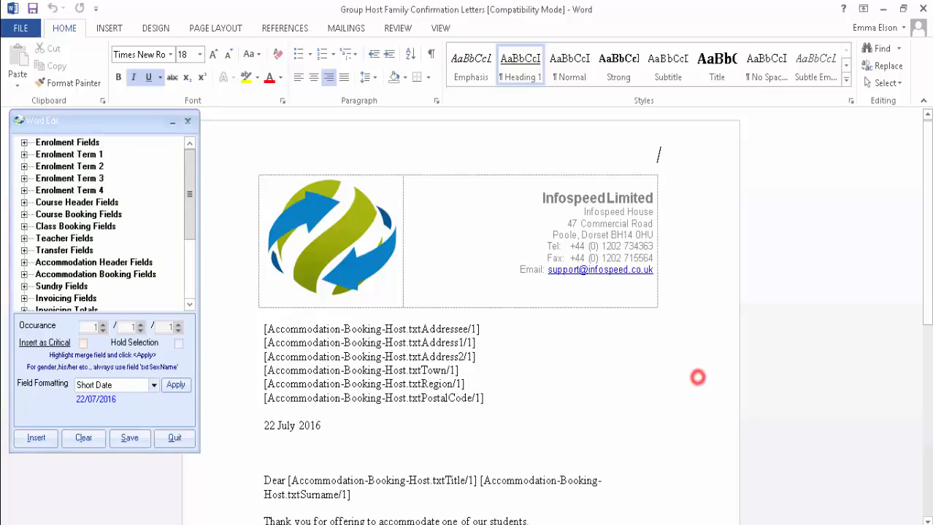
scroll(697, 376, down, 6)
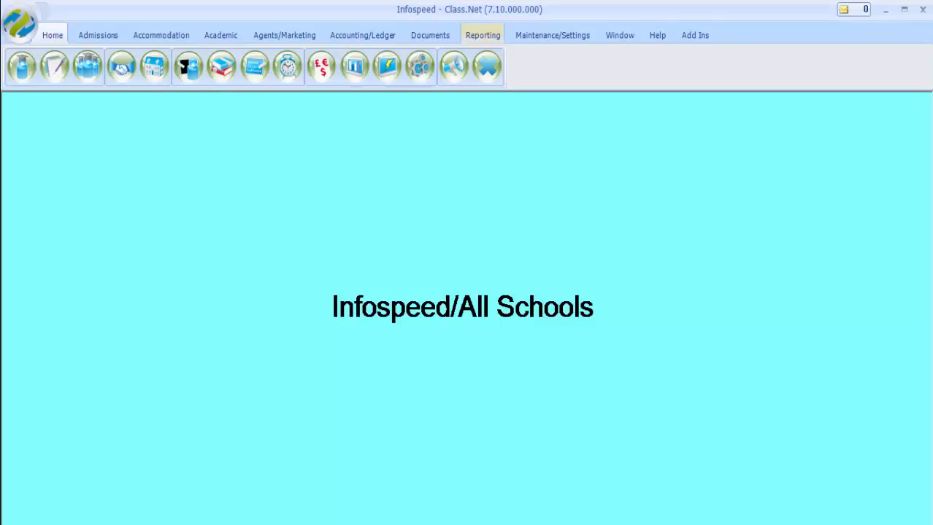
- Open Quick Reports in Class.Net and filter the report list to the Accomm - Booking type
click(482, 36)
click(553, 73)
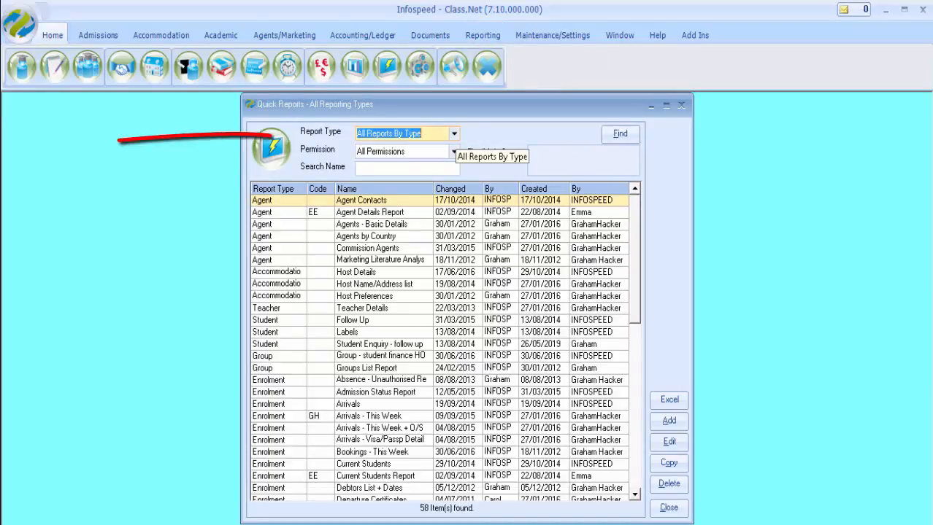
click(453, 133)
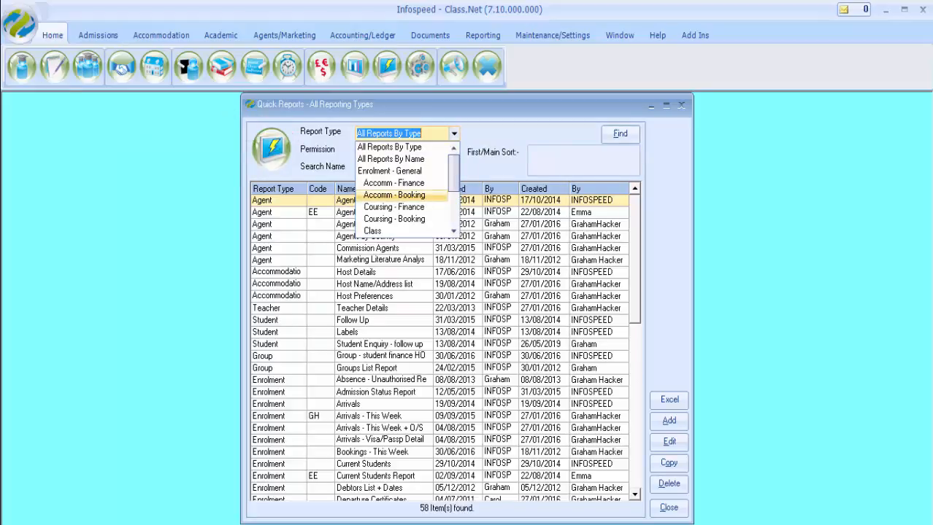
click(394, 195)
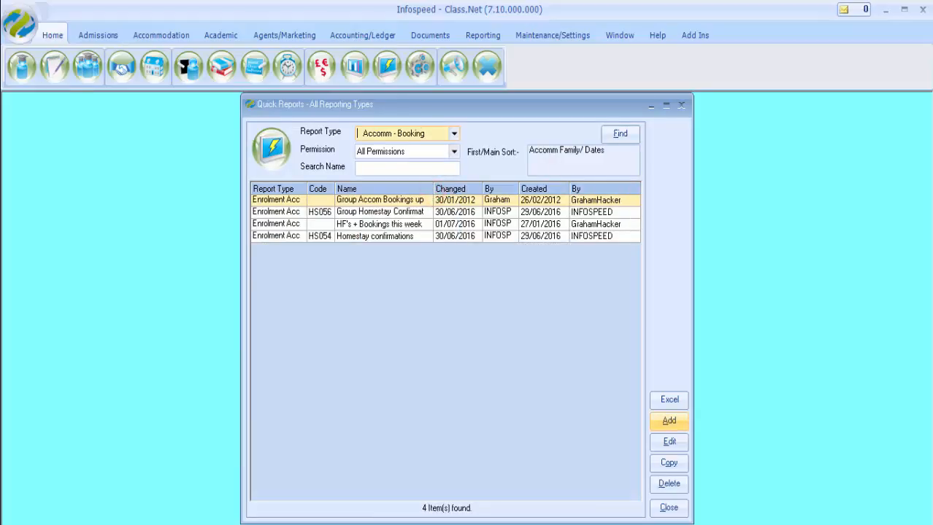
- Create a new accommodation booking report named Host Confirmation
click(657, 424)
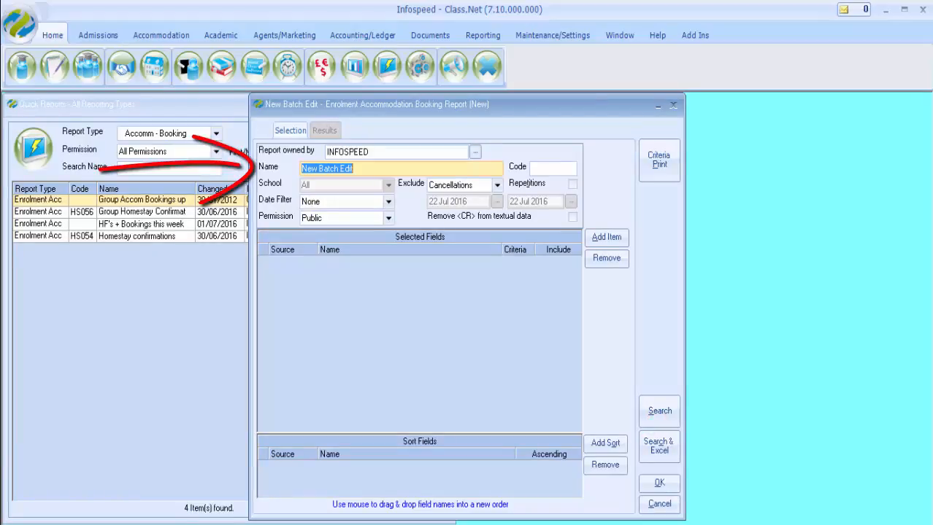
text(Host Confirmation)
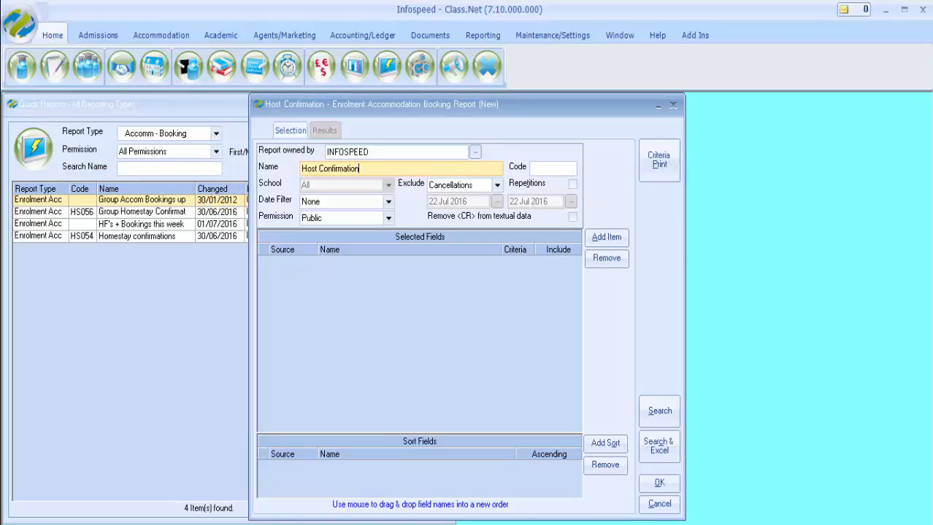
key(Tab)
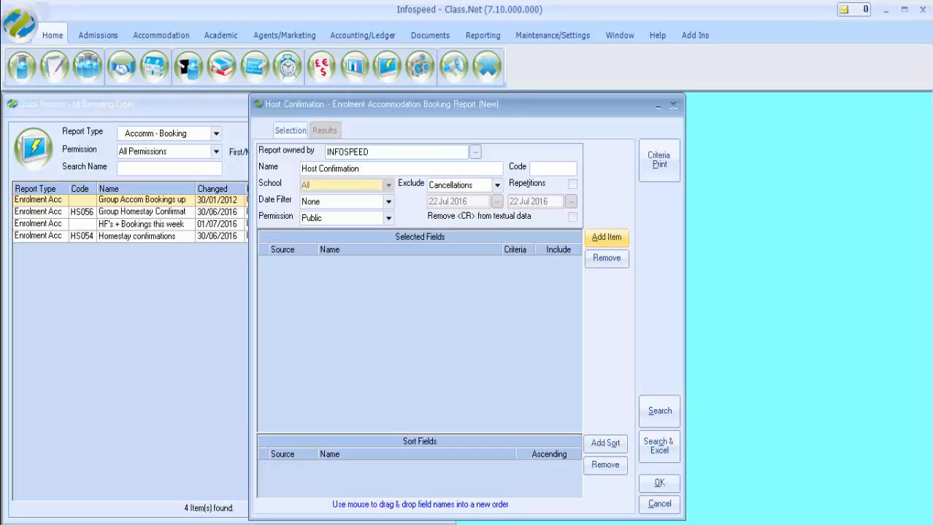
- Add the Group Name field from the Accommodation category to the report's selected fields
click(606, 237)
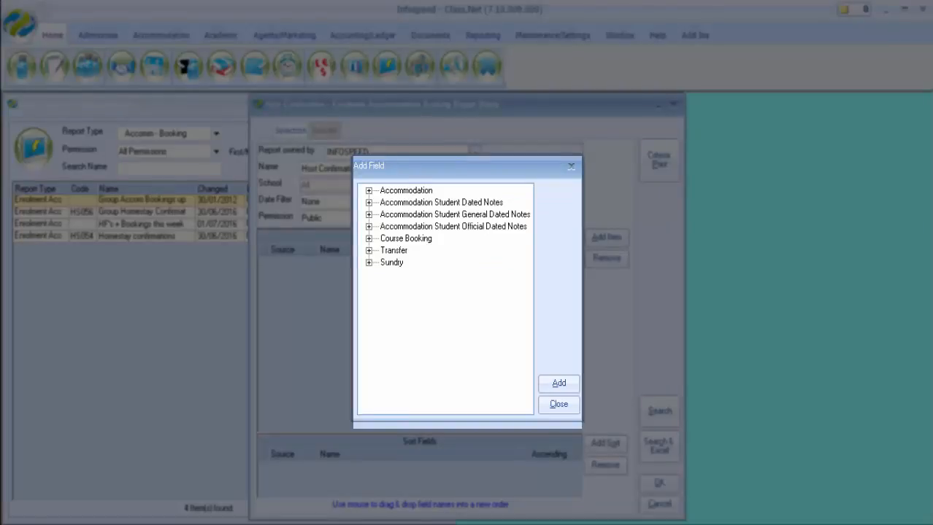
click(369, 191)
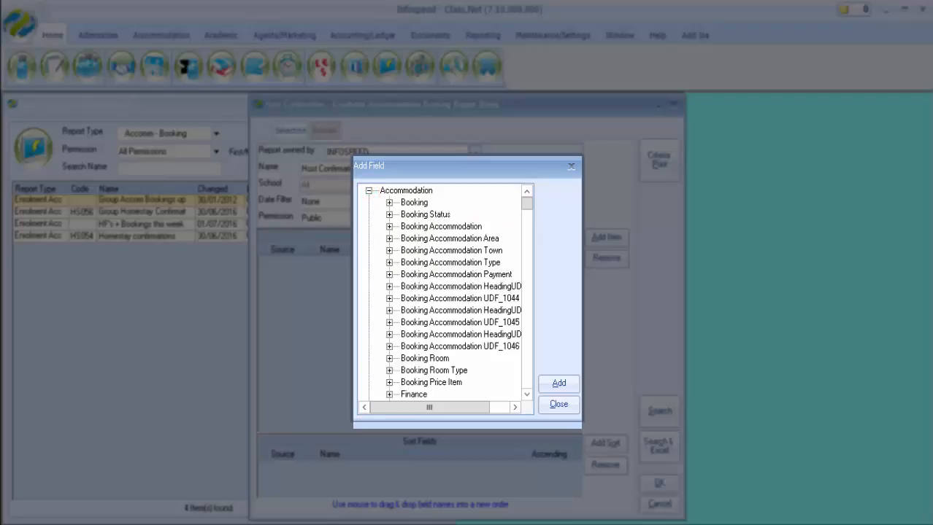
drag(526, 203, 526, 229)
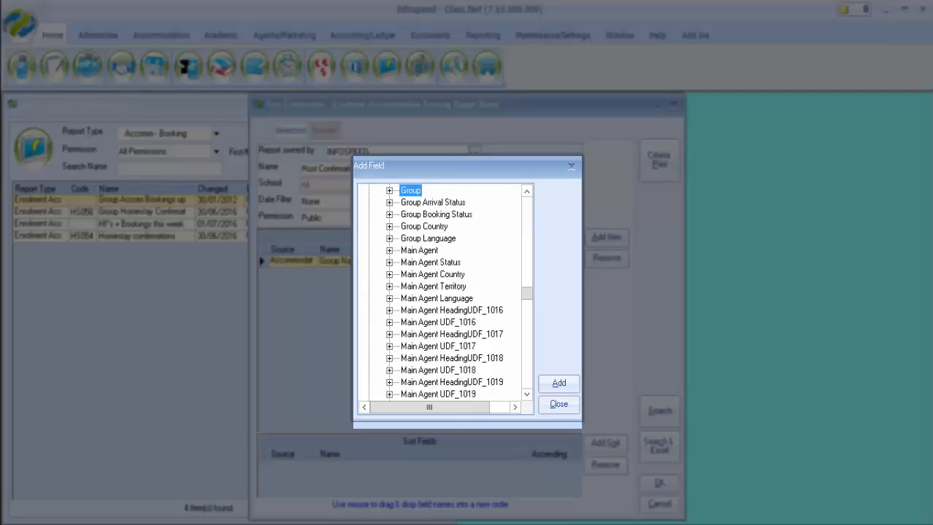
- Add the Booking Accommodation fields Host Id, Forename, Surname and Address 1 to the report
drag(526, 293, 526, 203)
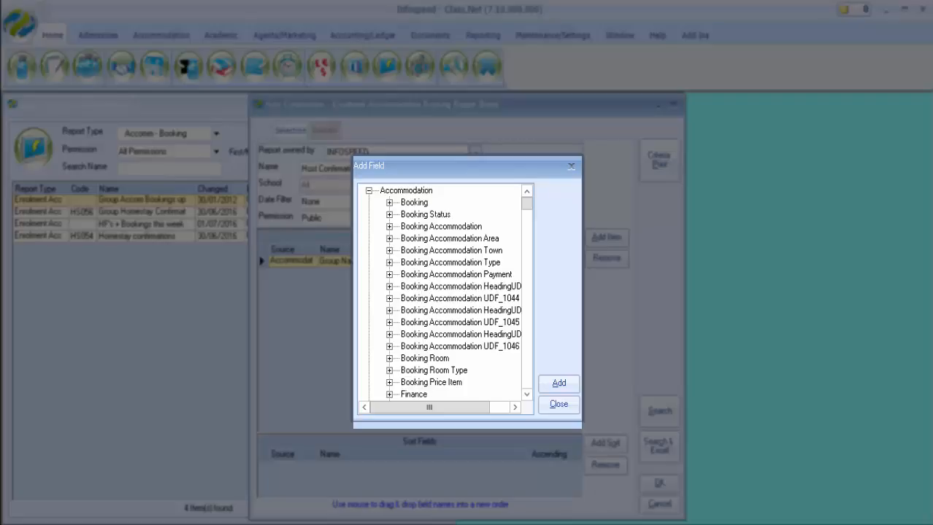
click(389, 226)
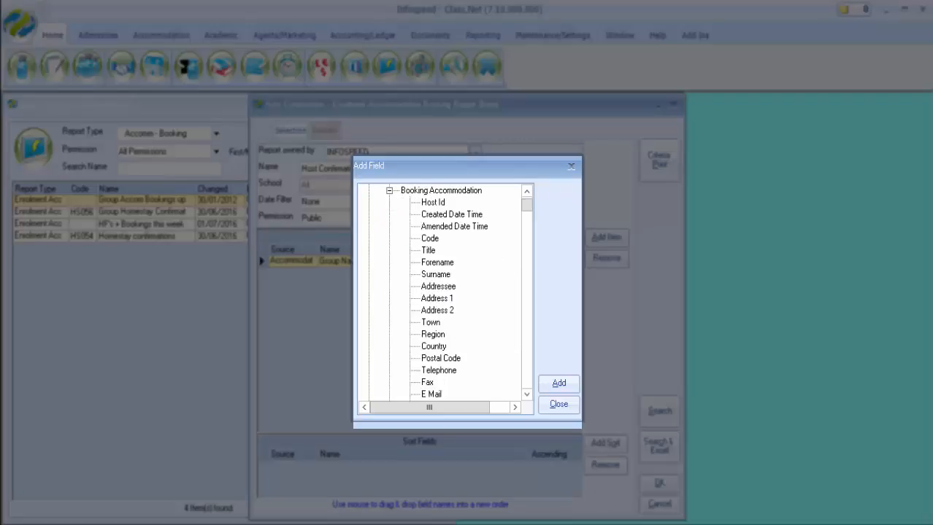
click(432, 203)
ctrl+click(432, 261)
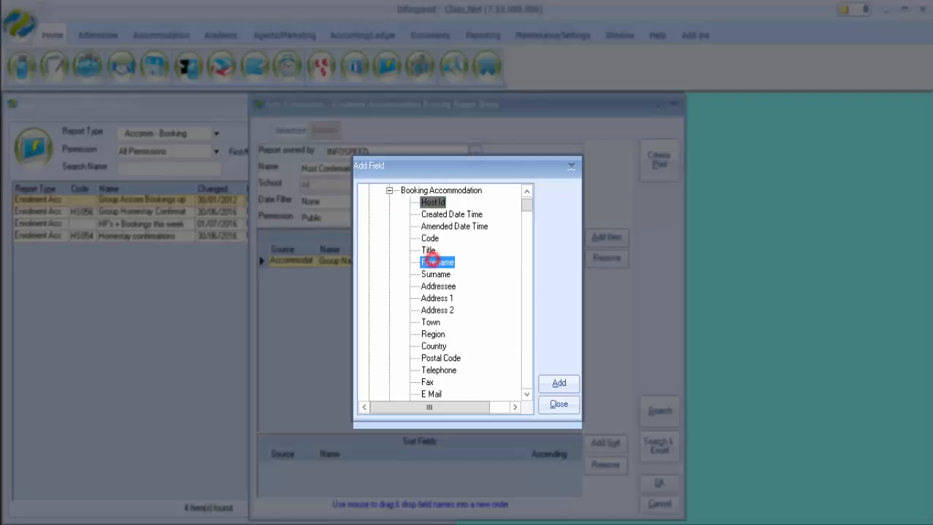
ctrl+click(434, 272)
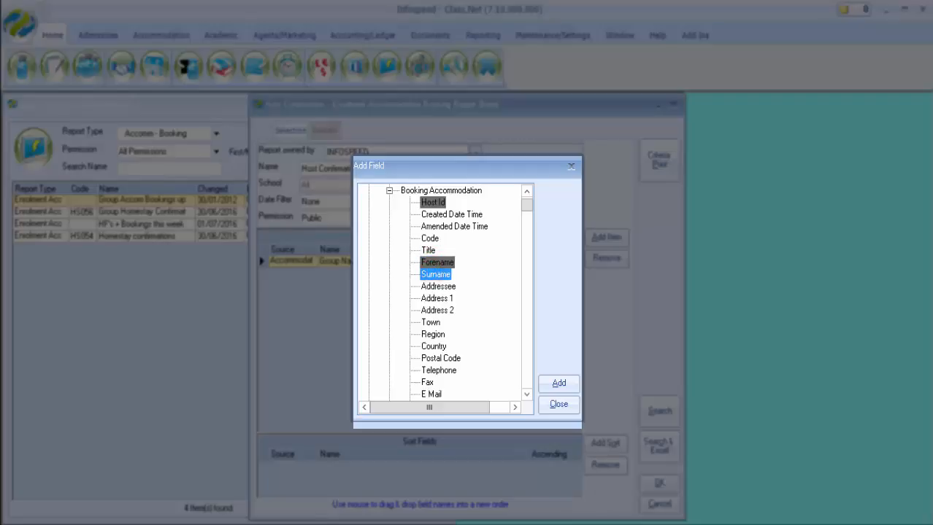
ctrl+click(436, 298)
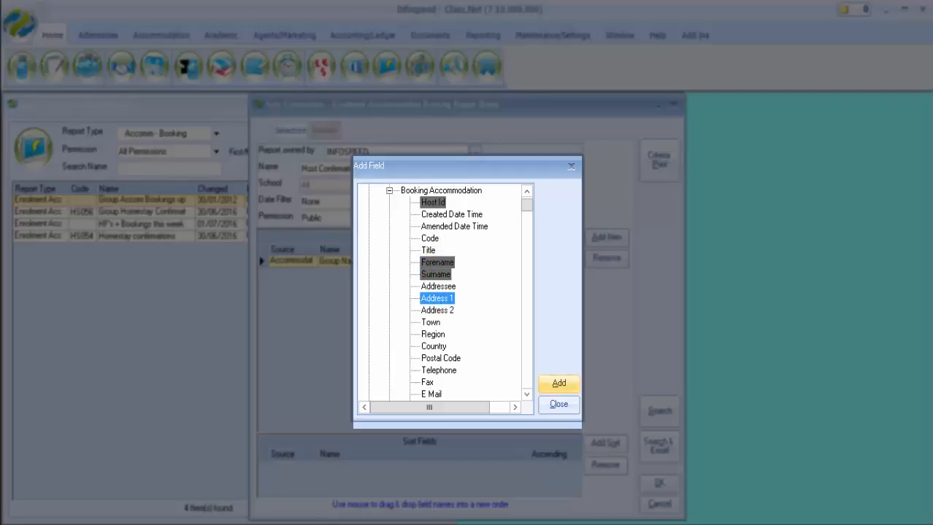
click(559, 383)
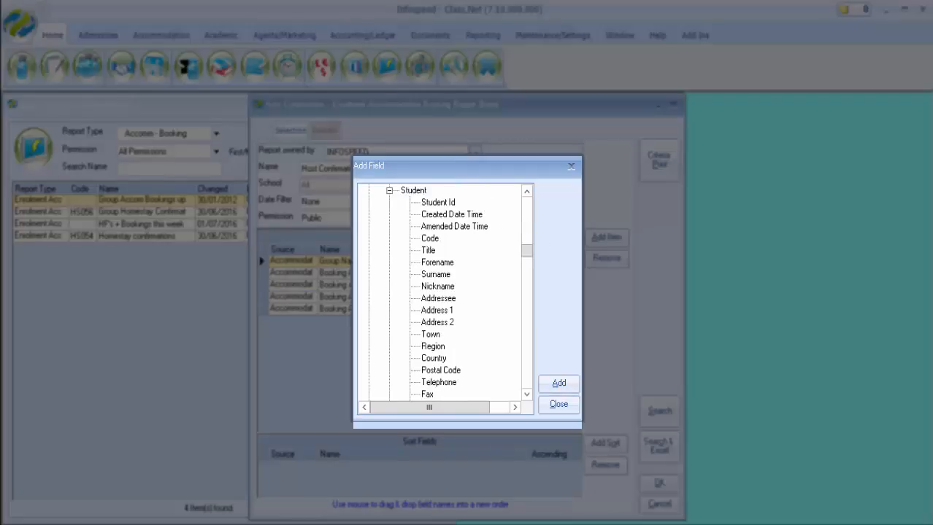
- Add the Student Forename and Surname fields to the report and collapse the Student group
click(437, 262)
ctrl+click(435, 274)
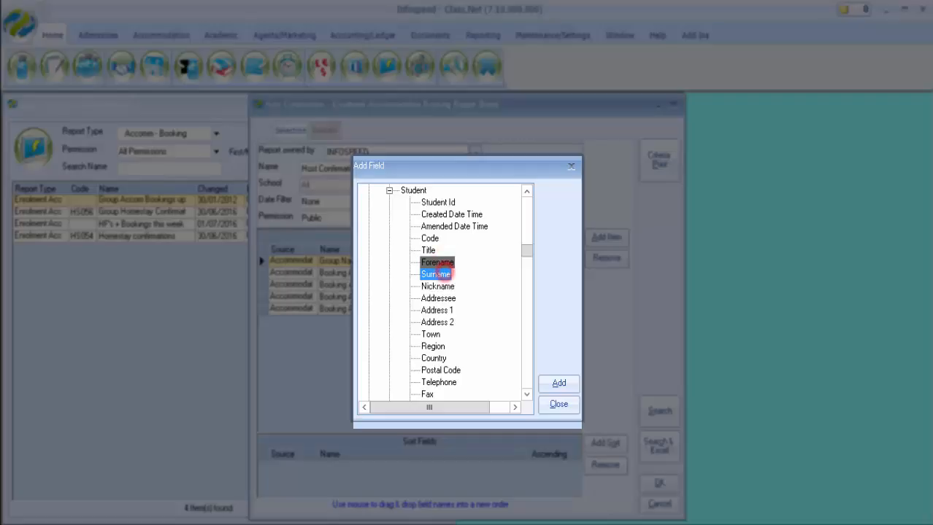
click(558, 383)
click(389, 190)
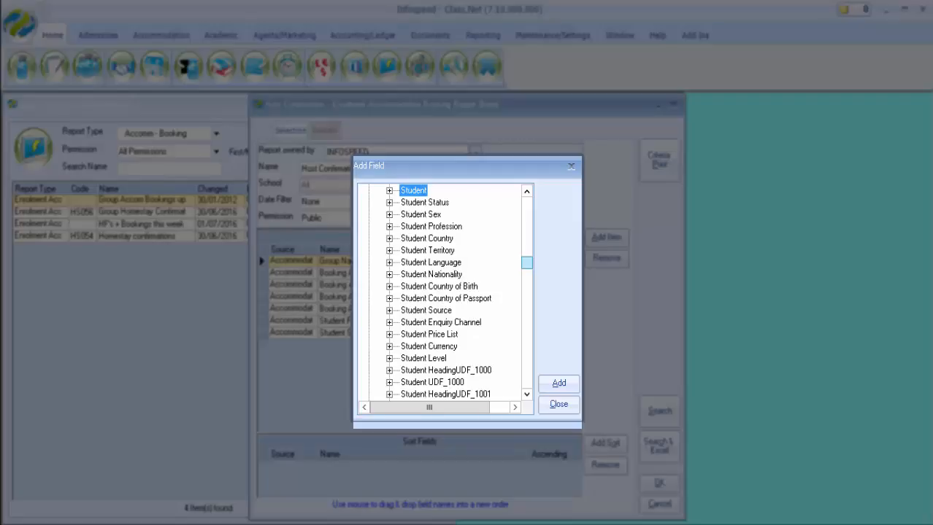
- Add the Booking Status Name field to the report and finish adding fields
drag(527, 263, 527, 203)
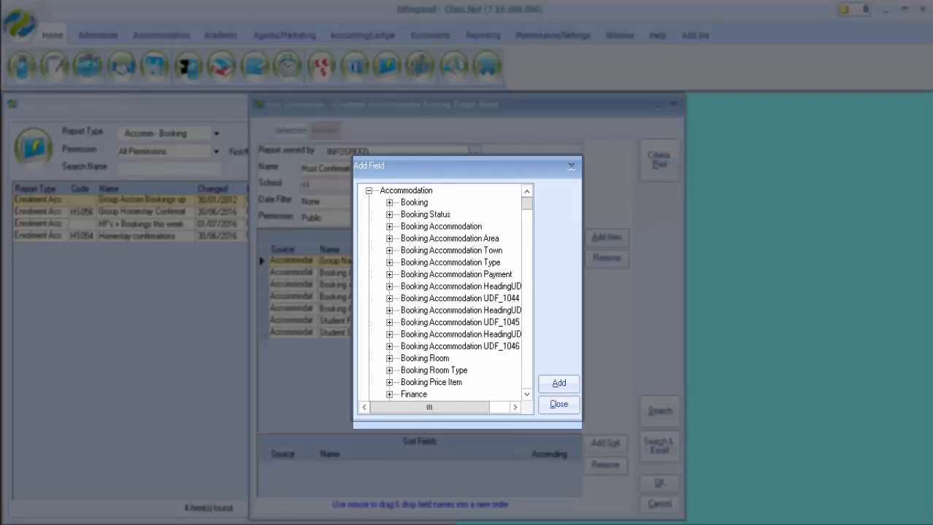
click(389, 214)
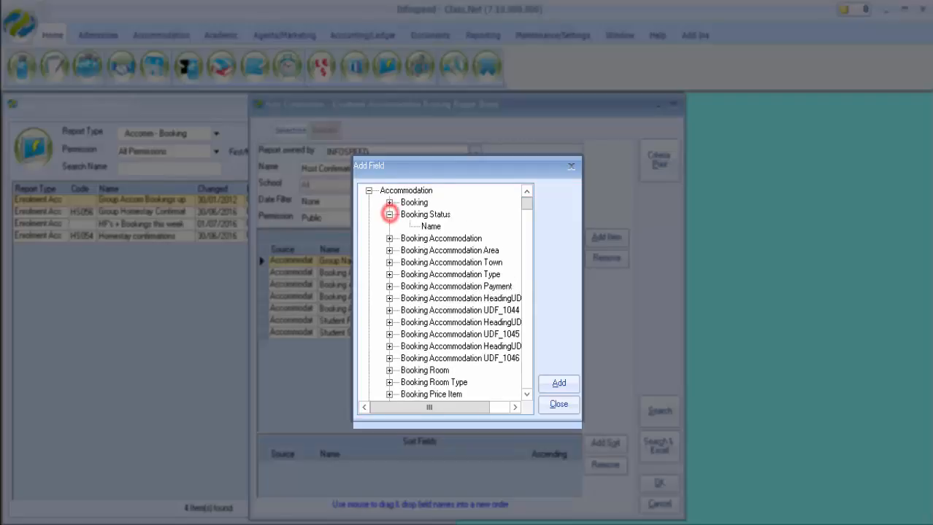
click(431, 226)
click(559, 384)
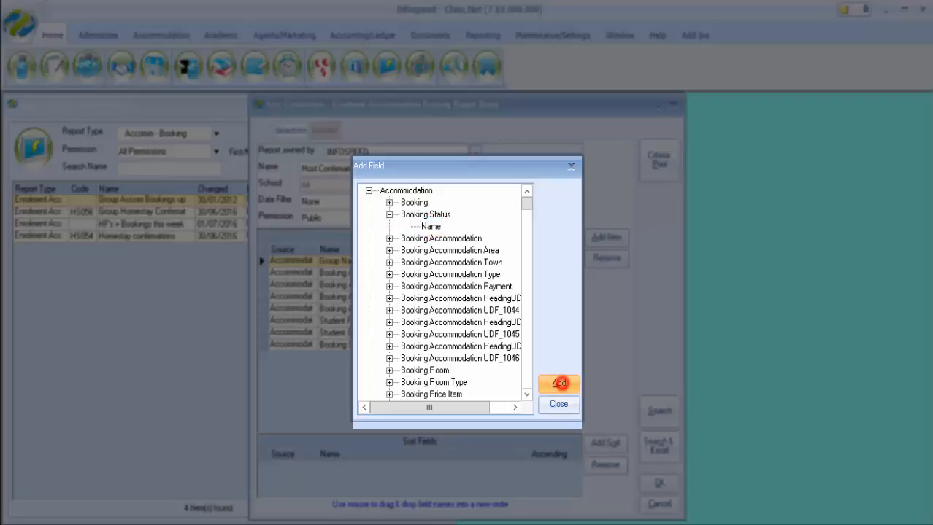
click(558, 405)
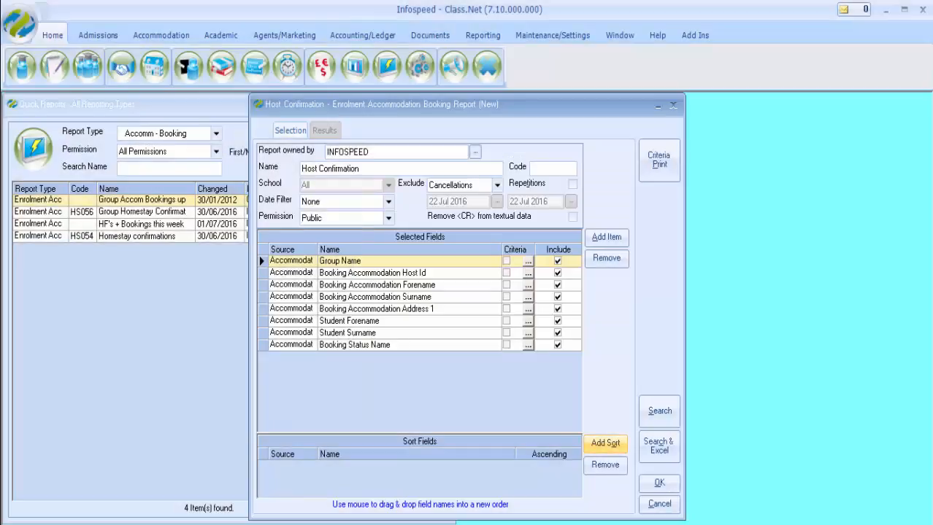
- Sort the report by Student Surname ascending and set the Group Name criterion to Equal To 'Brazil Tica Summer 2016'
click(605, 443)
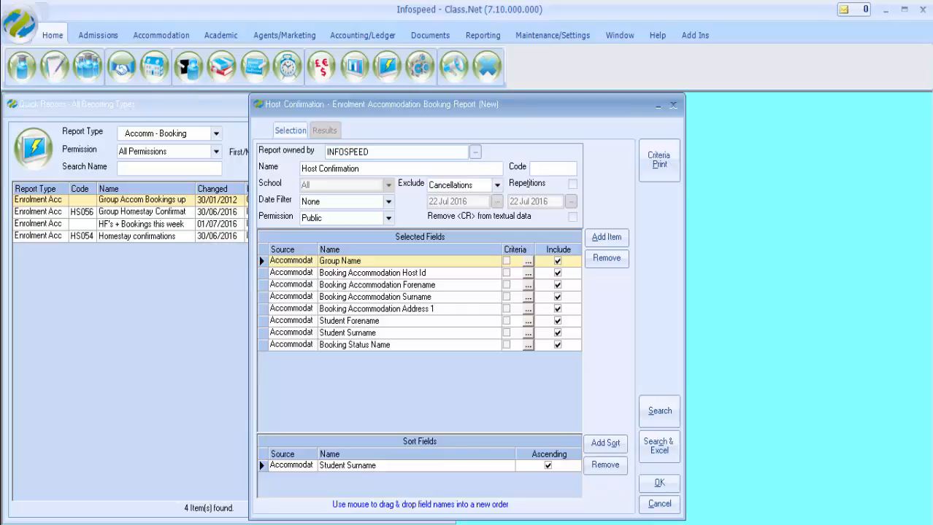
click(527, 261)
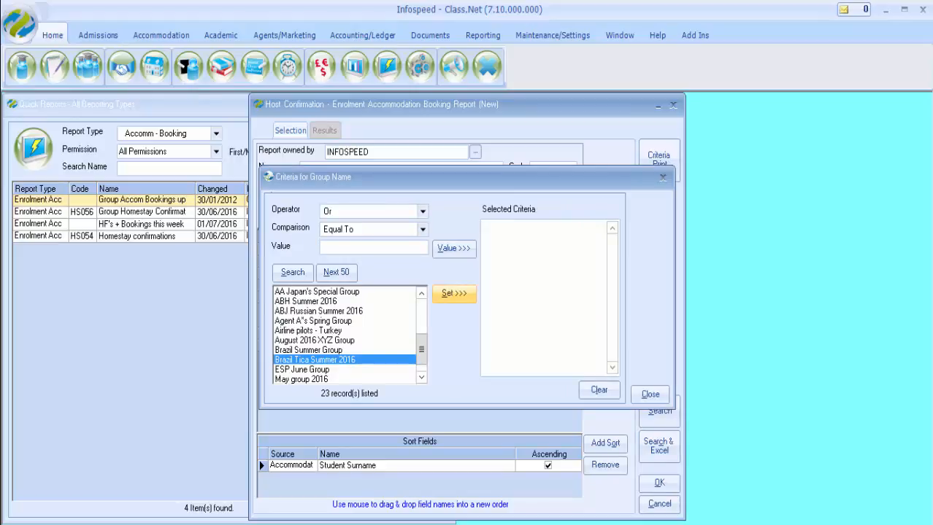
click(452, 294)
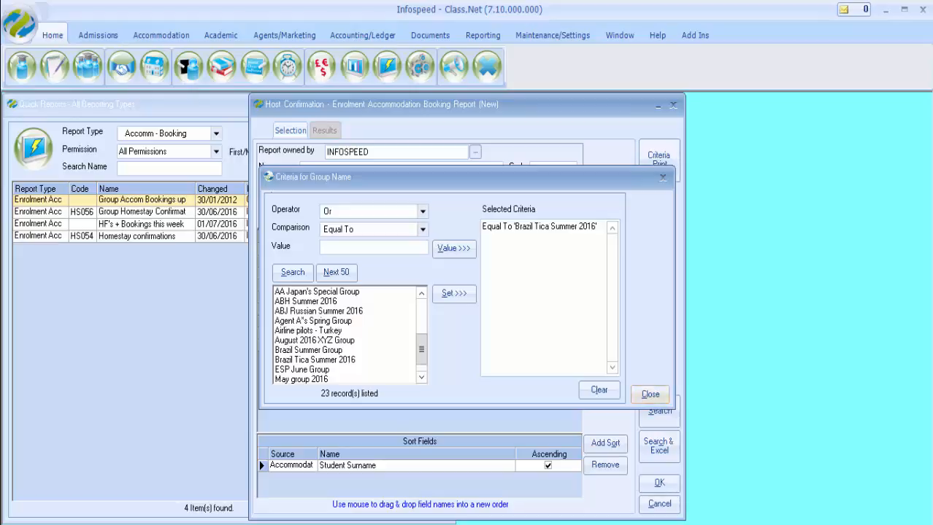
click(650, 394)
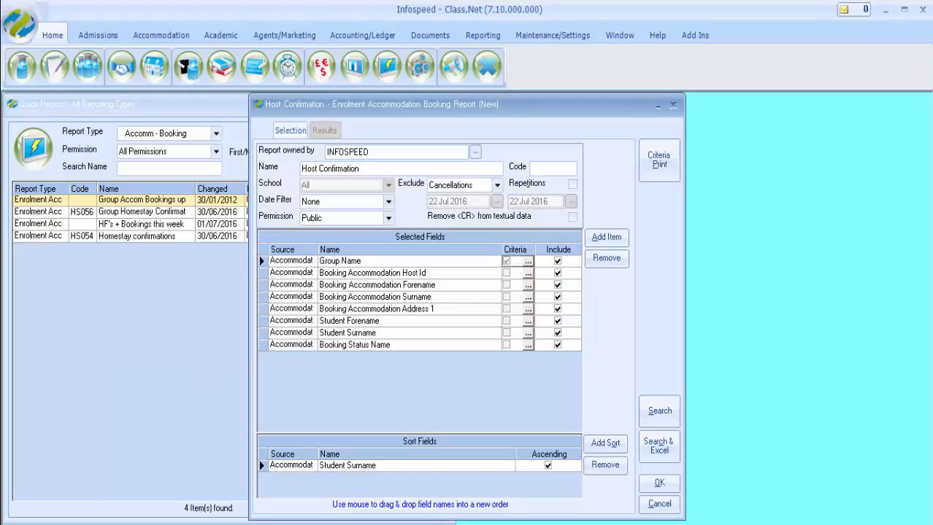
- Set the Booking Status Name criterion to Equal To 'Booked' Or Equal To 'Changed' and run the report search
click(527, 345)
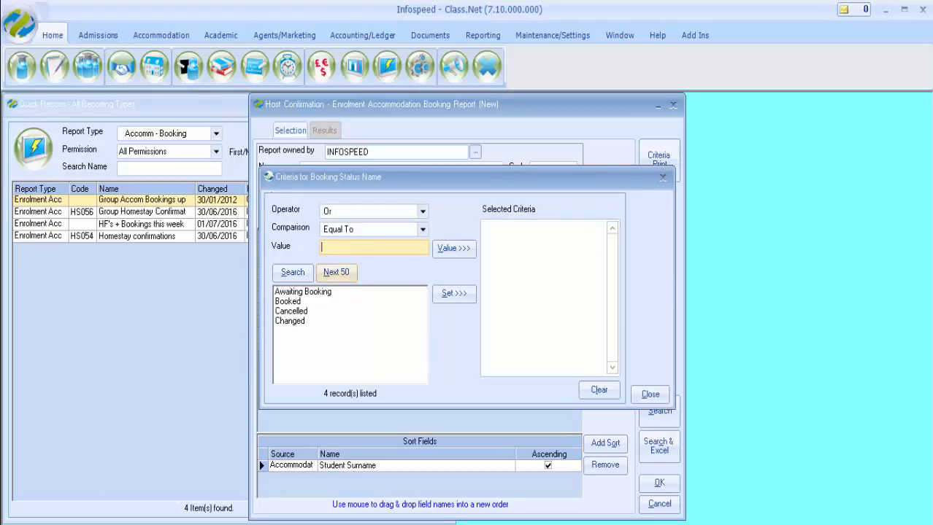
click(292, 302)
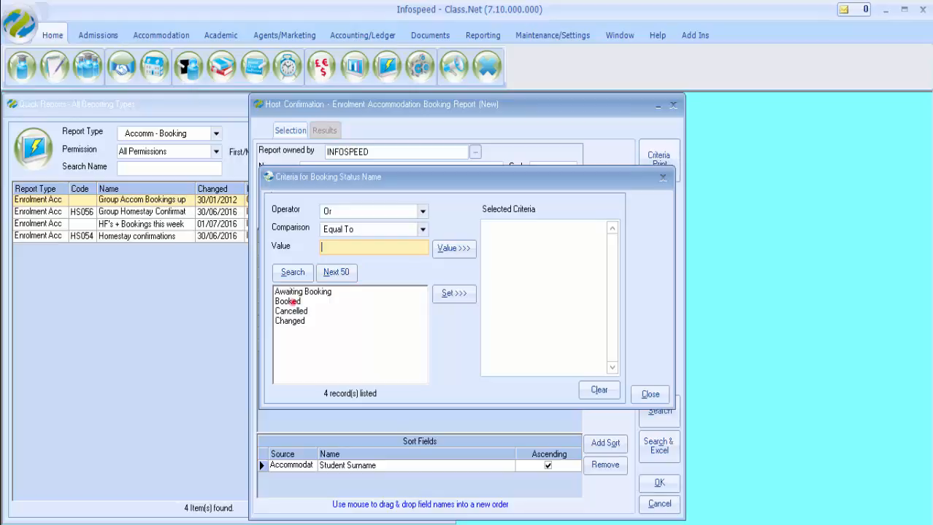
ctrl+click(288, 320)
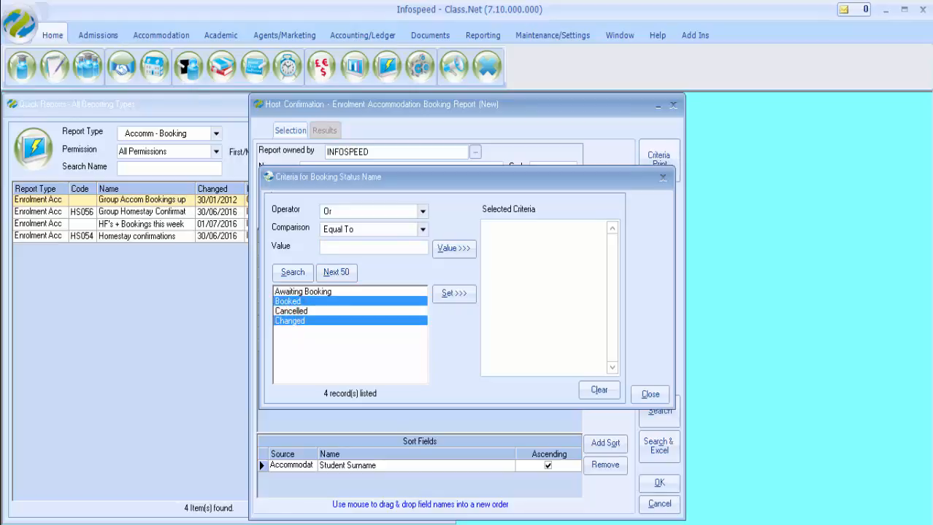
click(453, 292)
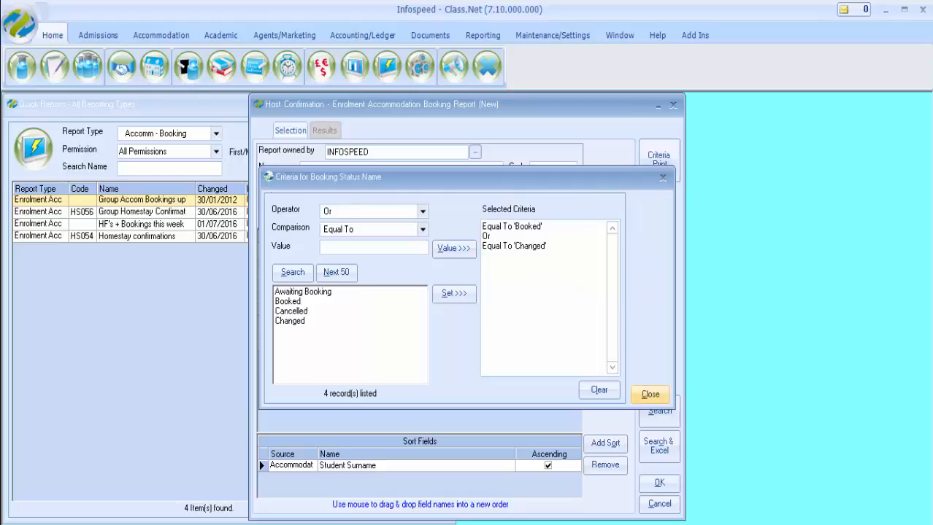
click(649, 394)
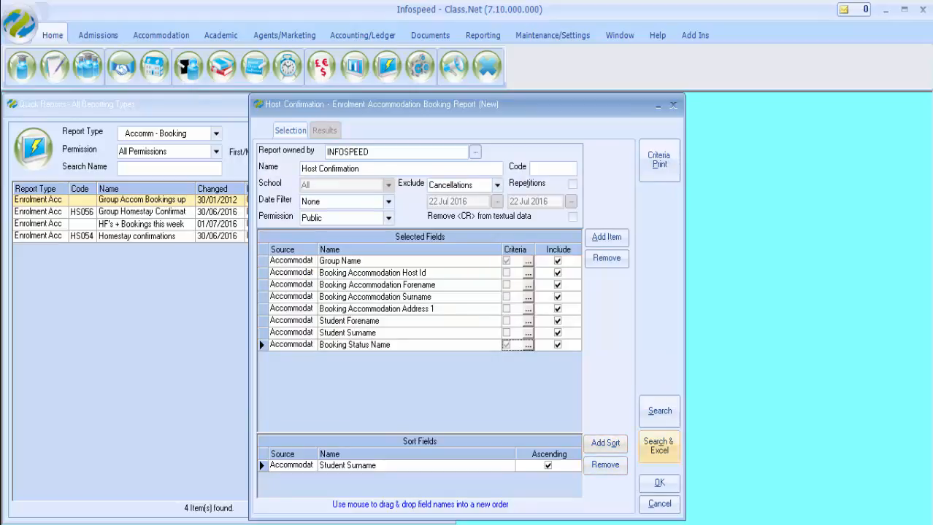
click(659, 411)
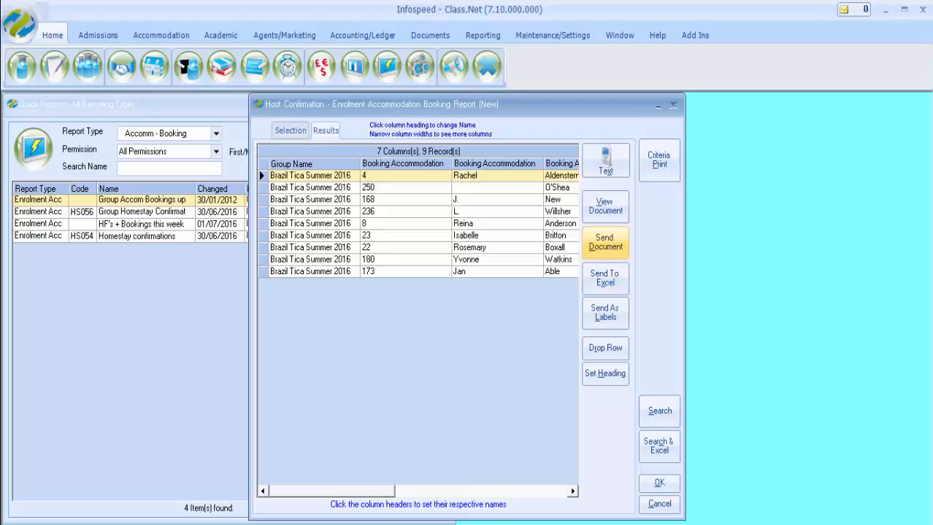
- Start a batch document send from the report results with Group Host Family Confirmation Letters as the master document
click(605, 241)
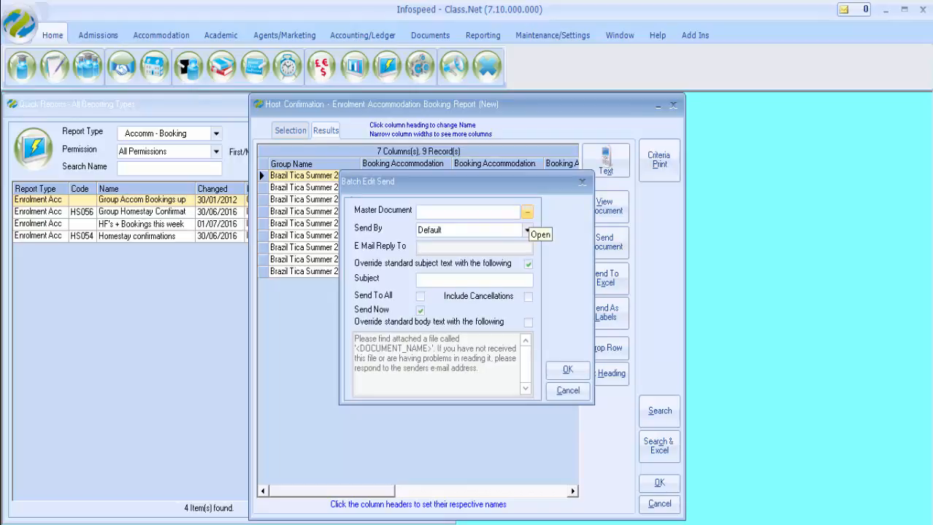
click(526, 212)
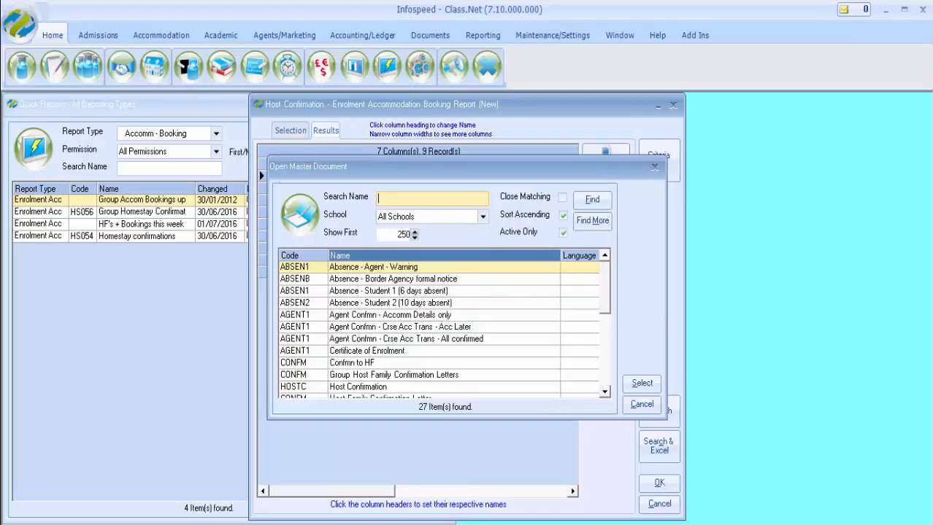
click(381, 375)
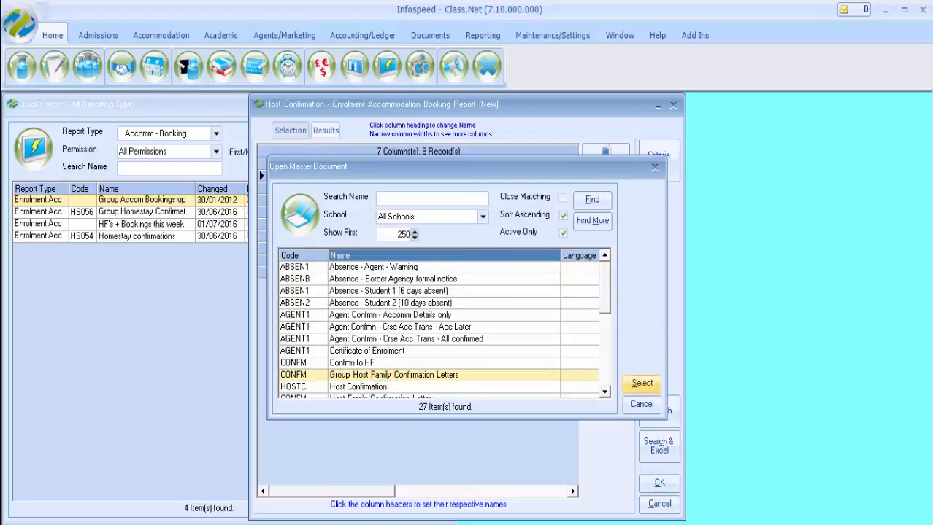
click(641, 383)
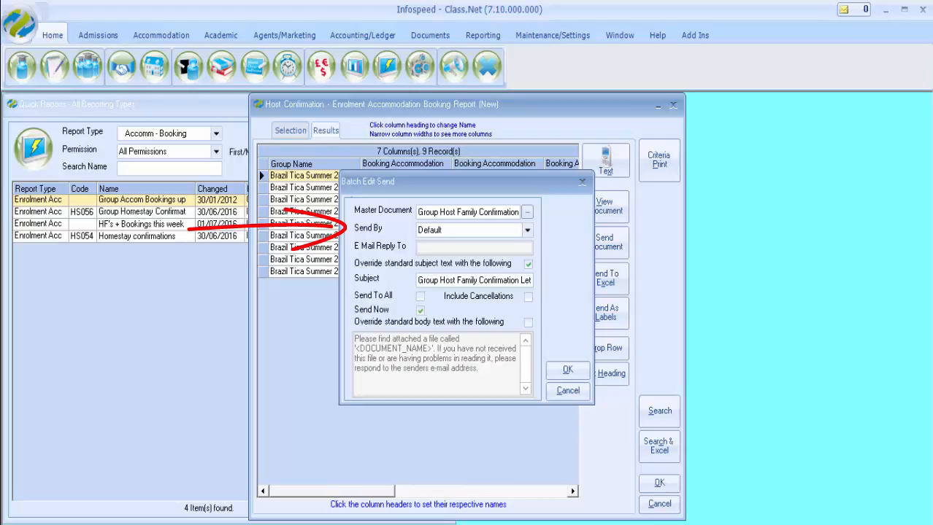
- Keep Send By at Default and enable Send To All, cancel the batch send and return to the report's field selection
click(527, 230)
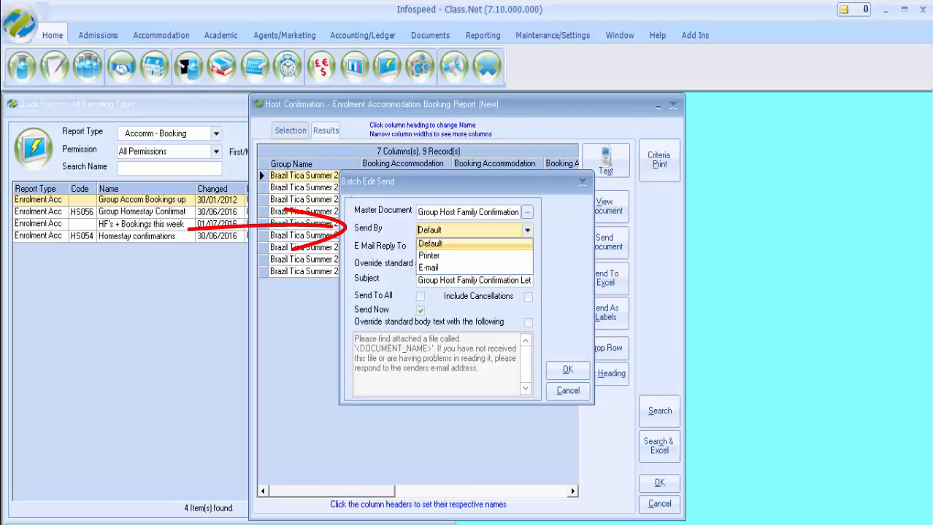
click(527, 235)
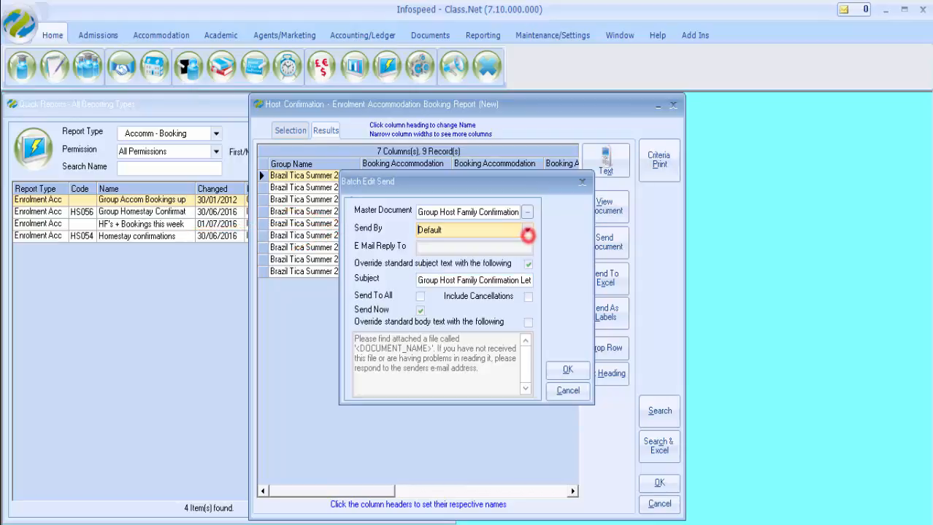
click(420, 296)
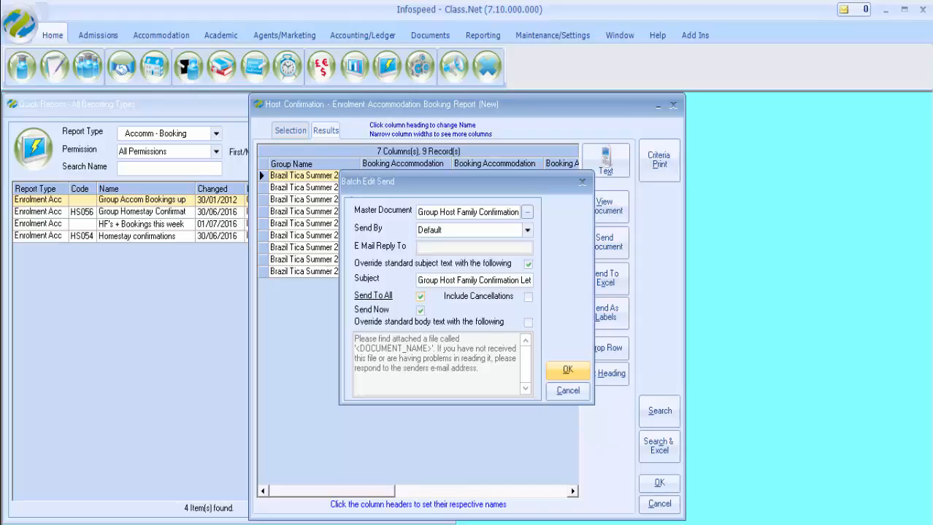
click(568, 390)
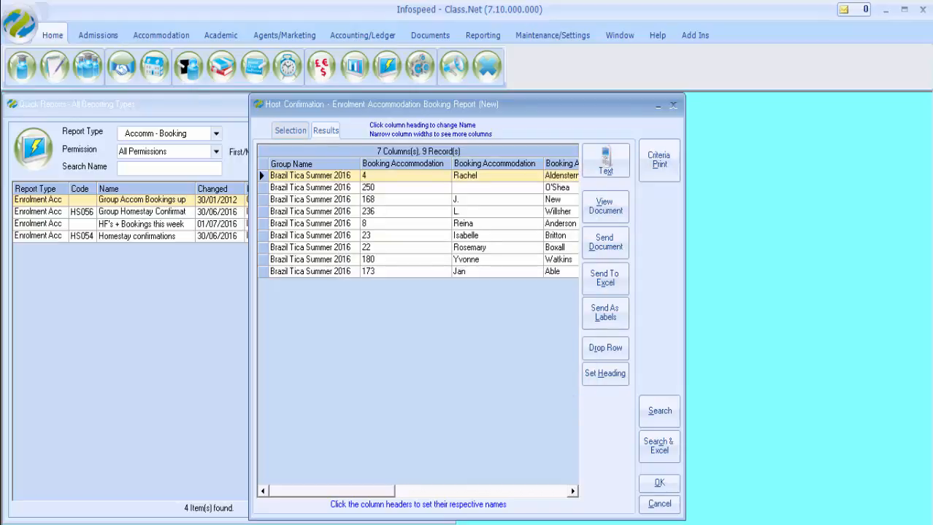
click(275, 128)
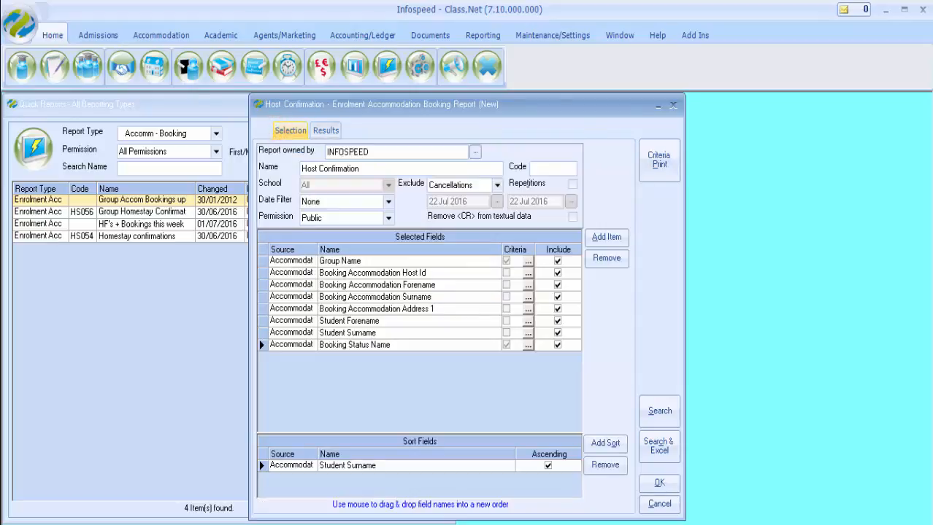